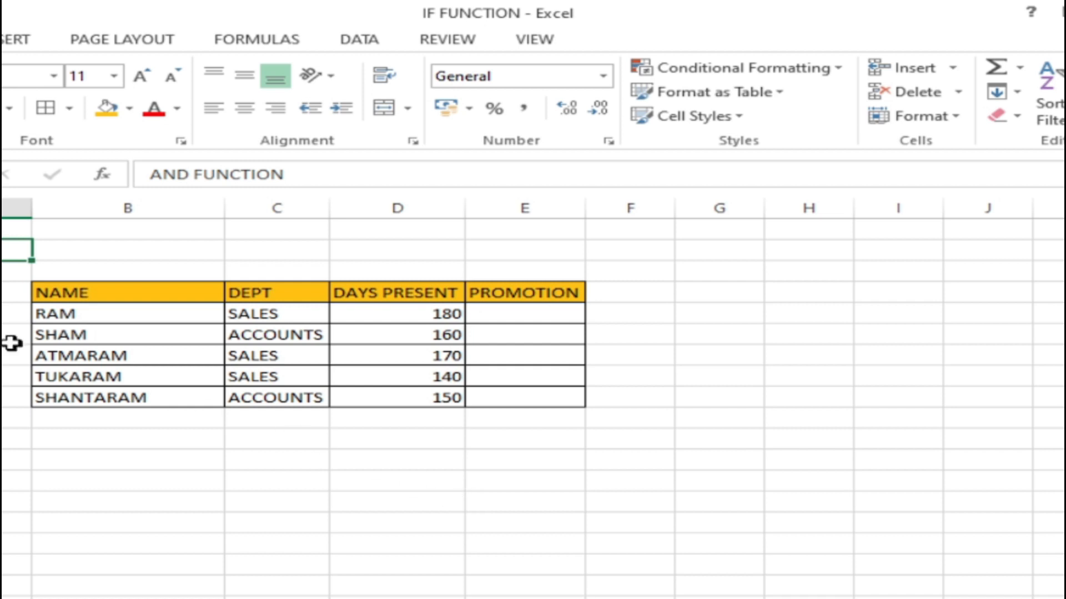
- Review the table's NAME, DEPT, DAYS PRESENT and PROMOTION headers and the cells under PROMOTION
left_click(87, 291)
left_click(263, 298)
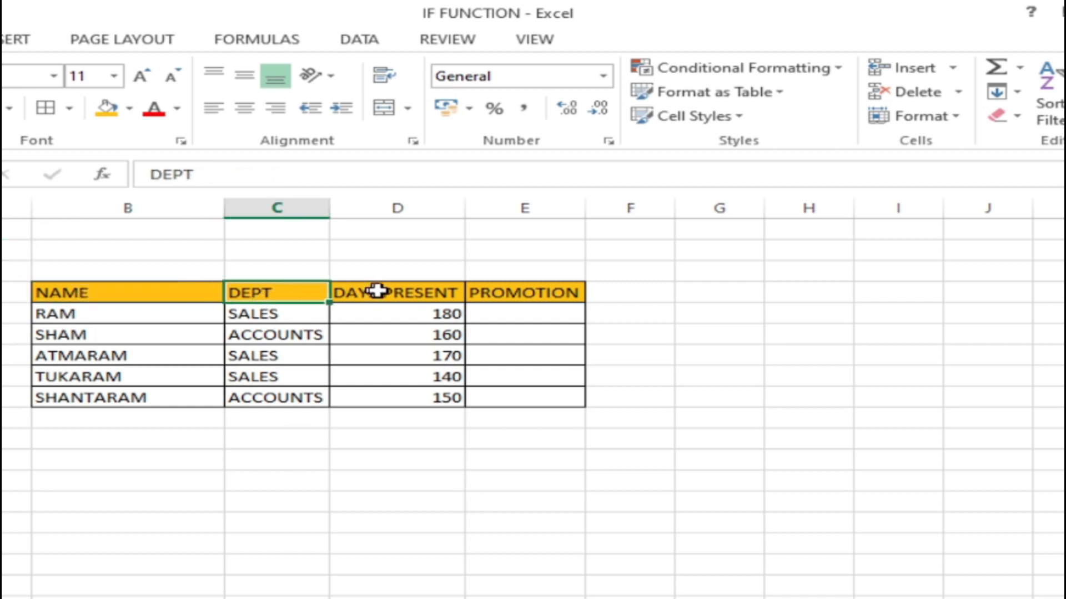
left_click(380, 290)
left_click(489, 289)
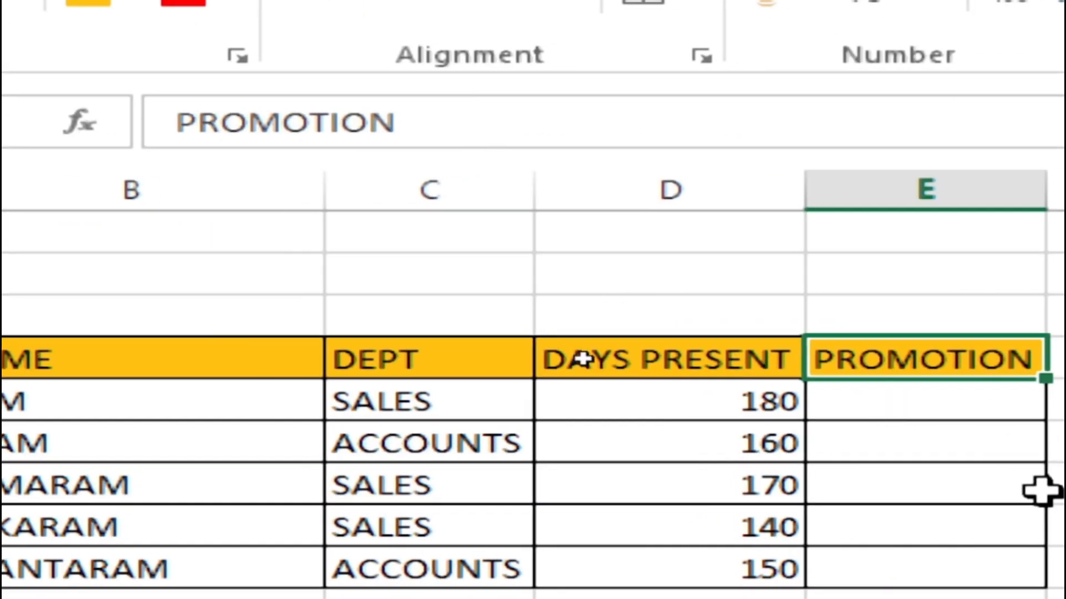
left_click(984, 400)
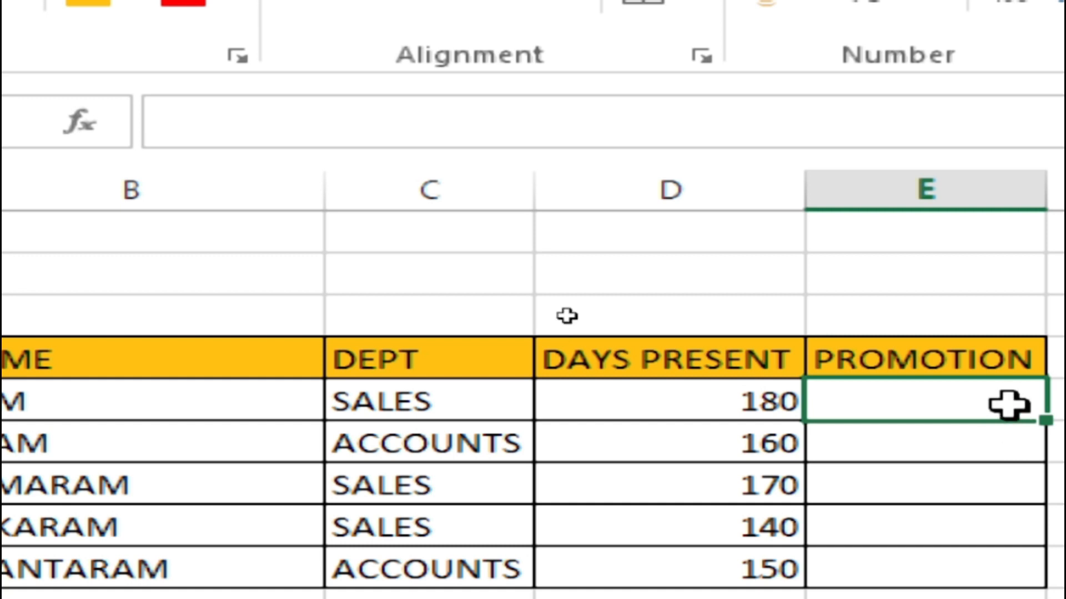
left_click_drag(1009, 403, 1015, 563)
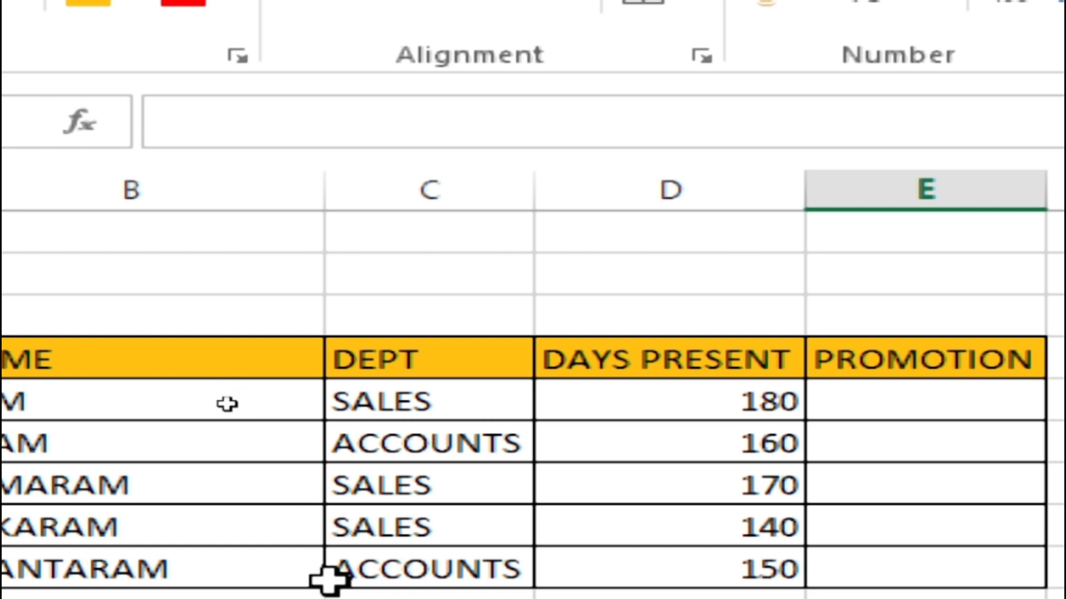
- Examine the DEPT column to tell the ACCOUNTS employees apart from the SALES employees
left_click(369, 442)
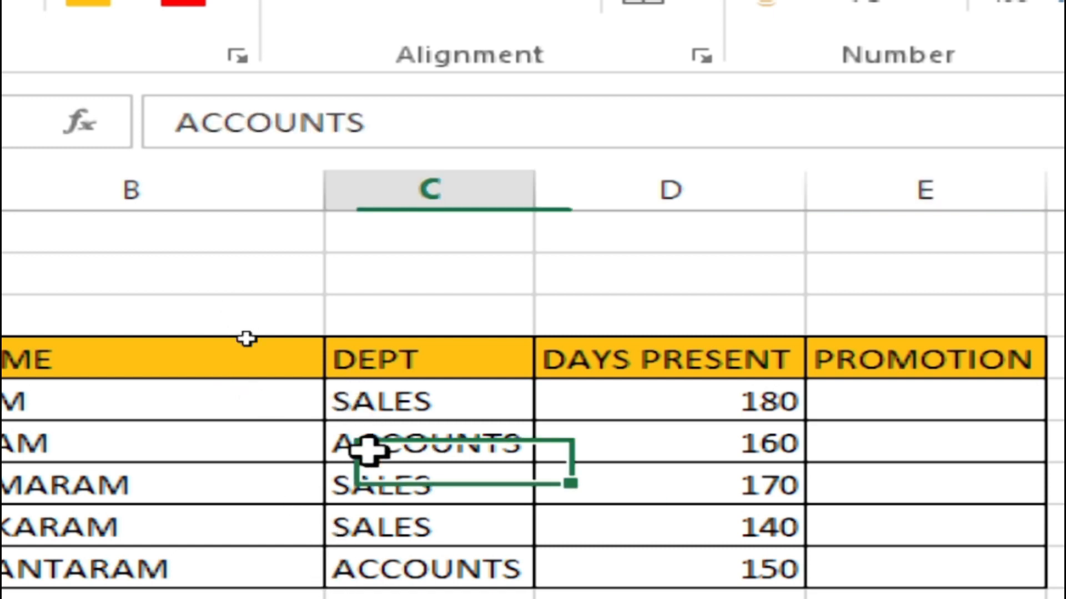
left_click(404, 551)
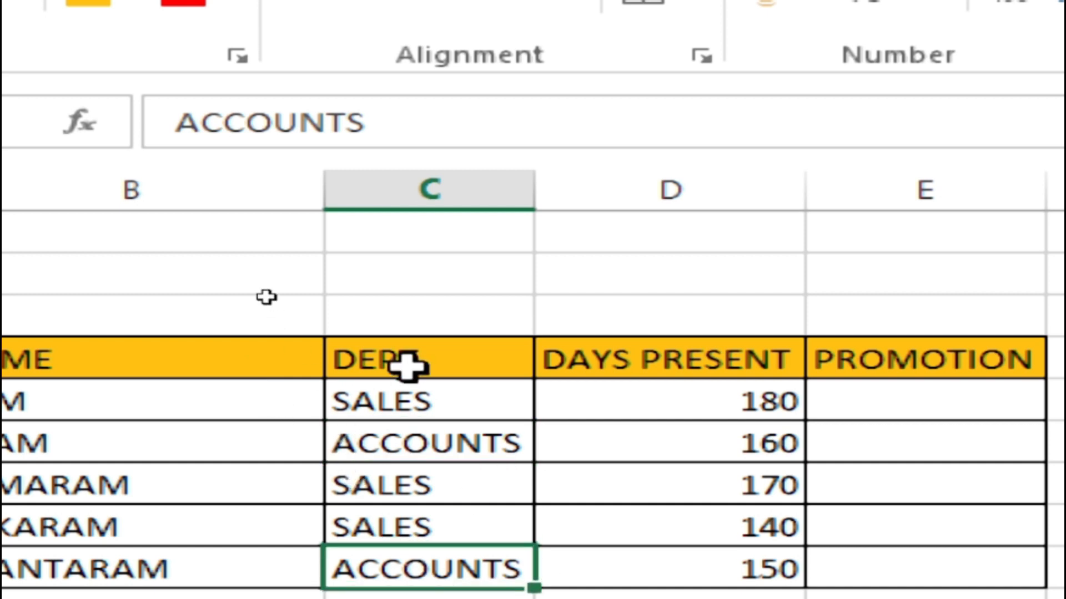
left_click(423, 400)
left_click(441, 486)
left_click(445, 530)
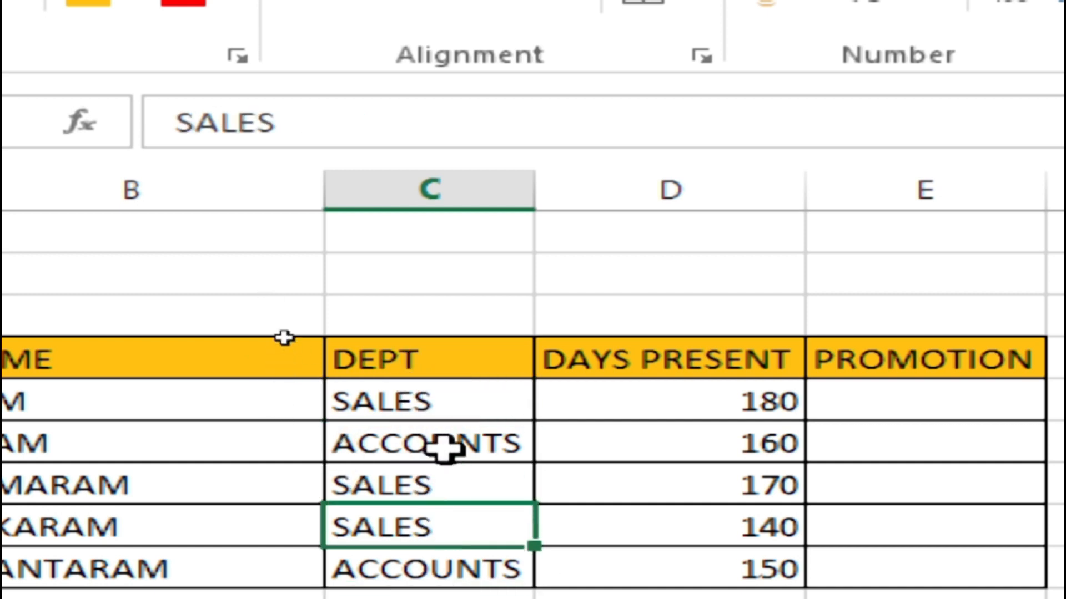
left_click(450, 402)
left_click(441, 444)
left_click(441, 486)
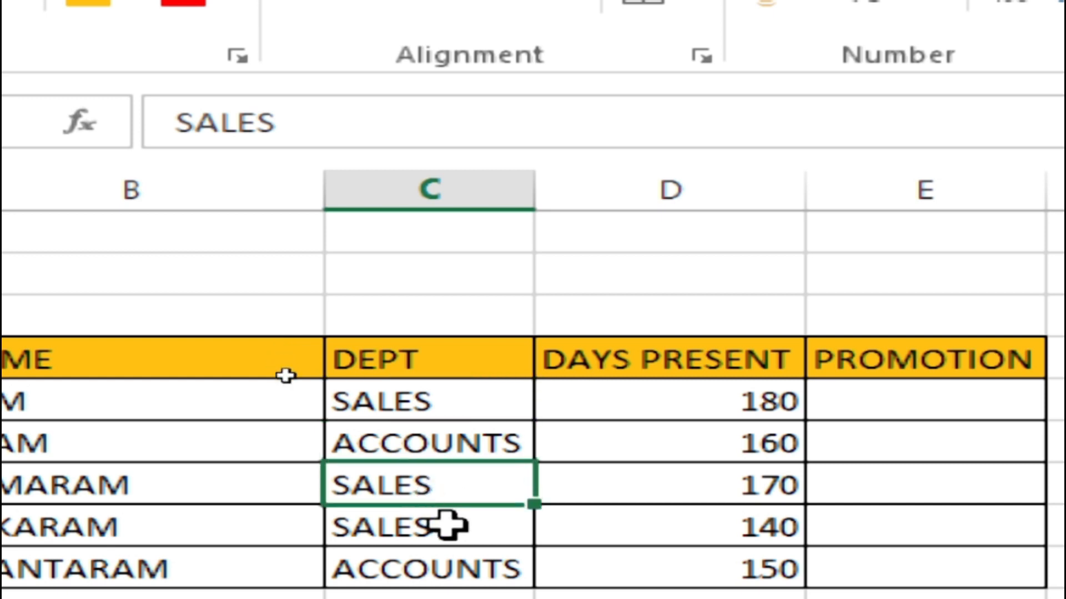
left_click(447, 526)
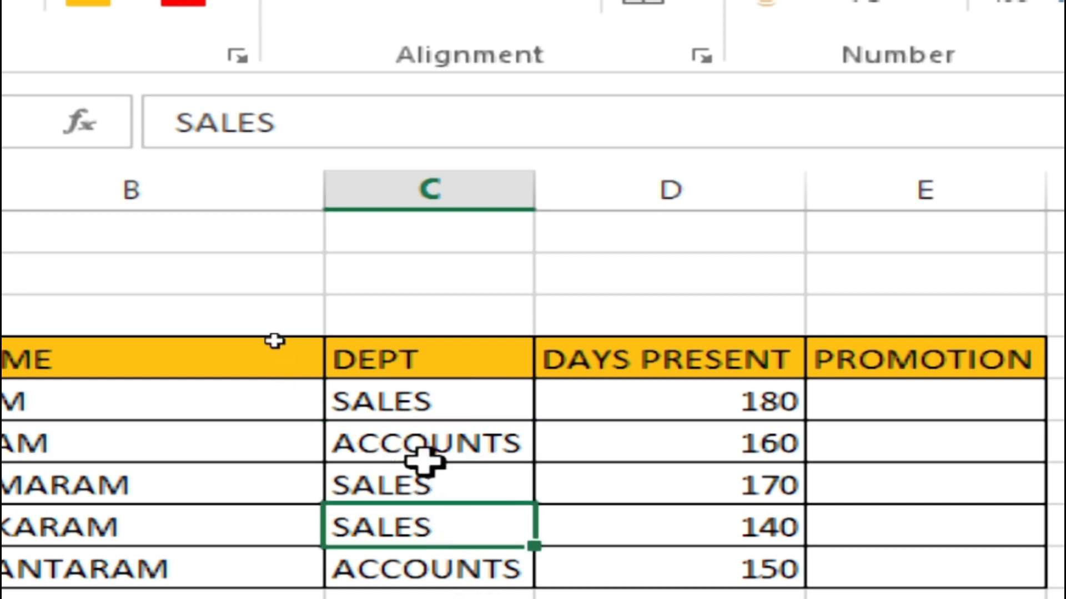
left_click(428, 404)
left_click(447, 481)
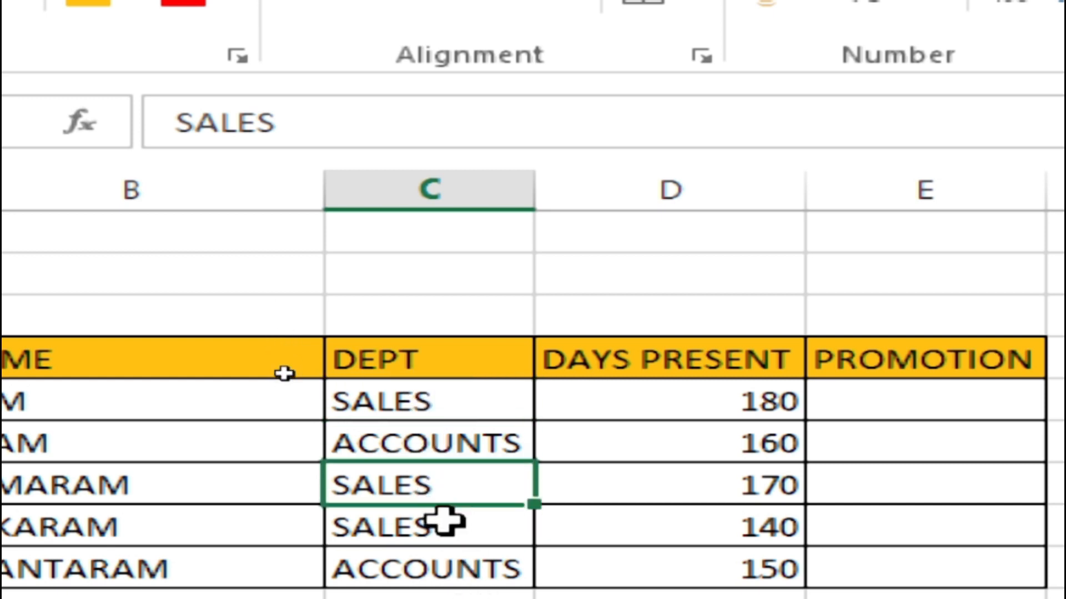
left_click(444, 522)
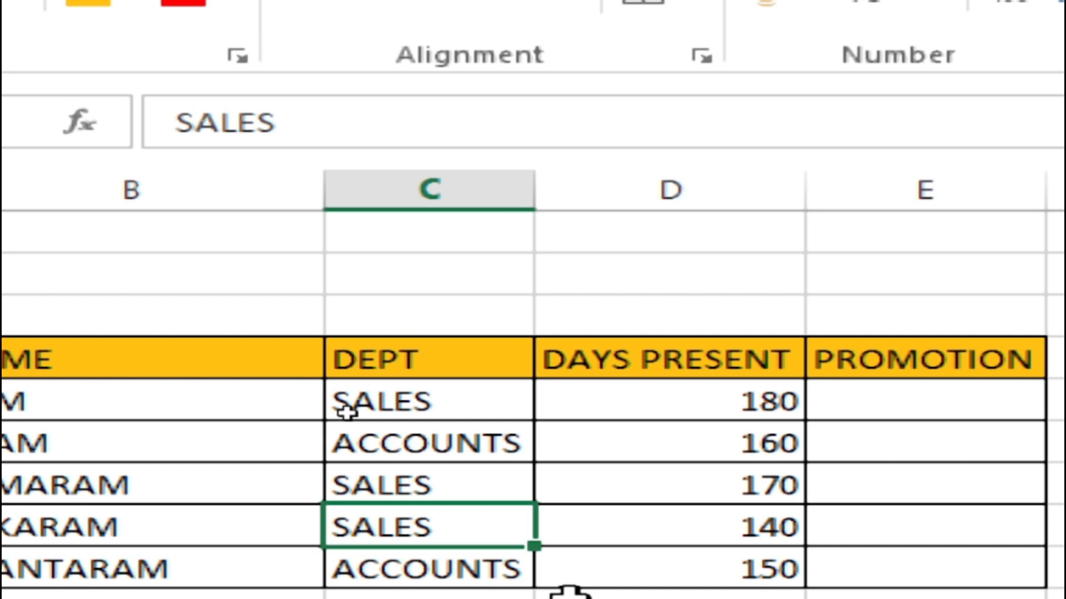
- Examine the DAYS PRESENT column to compare each employee's attendance
left_click(649, 399)
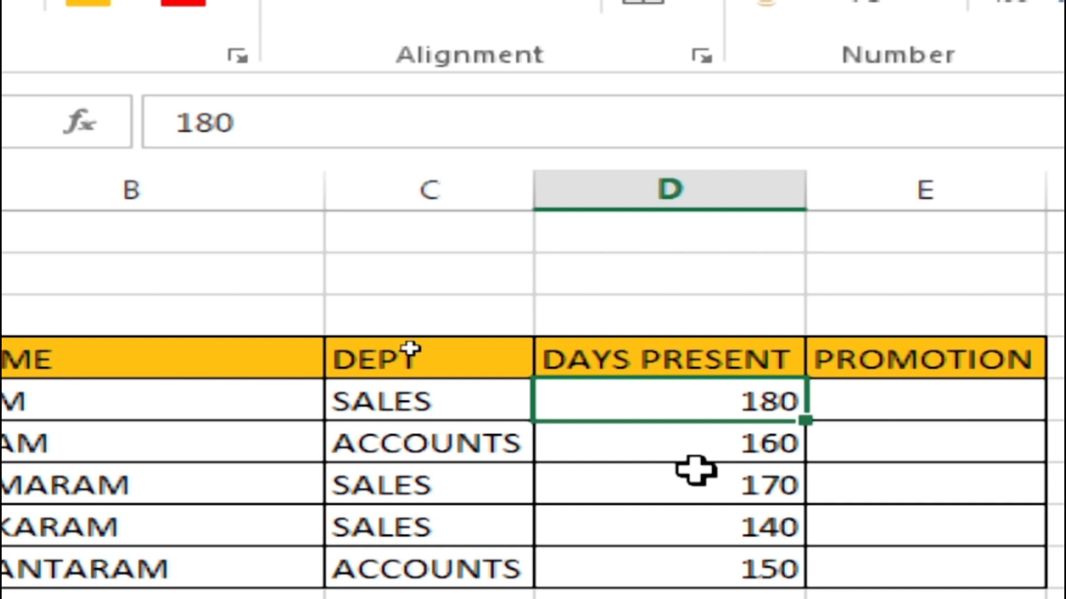
left_click(721, 361)
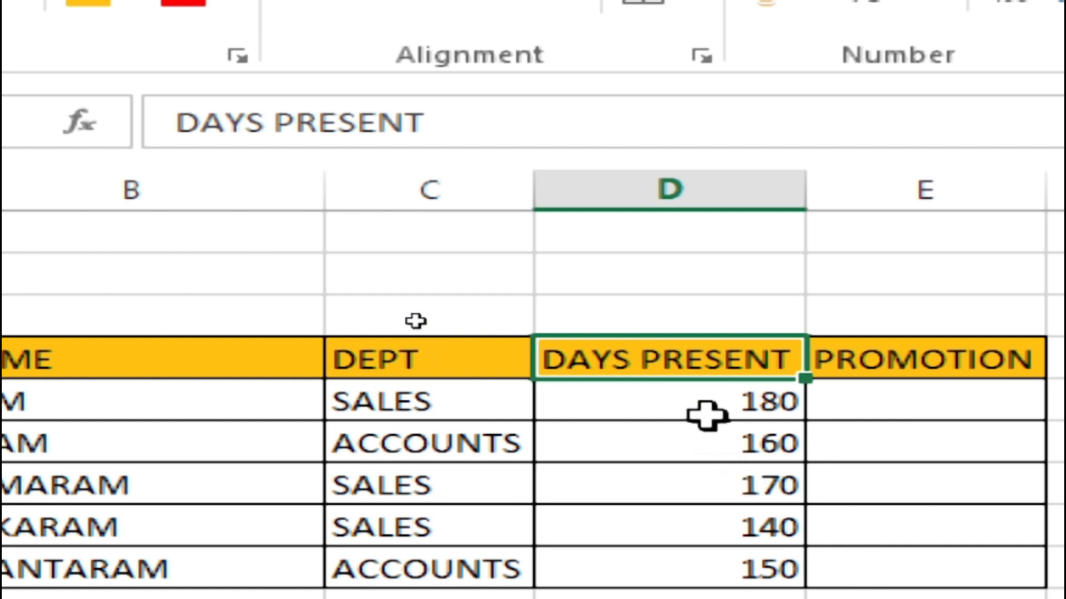
left_click(731, 486)
left_click(757, 523)
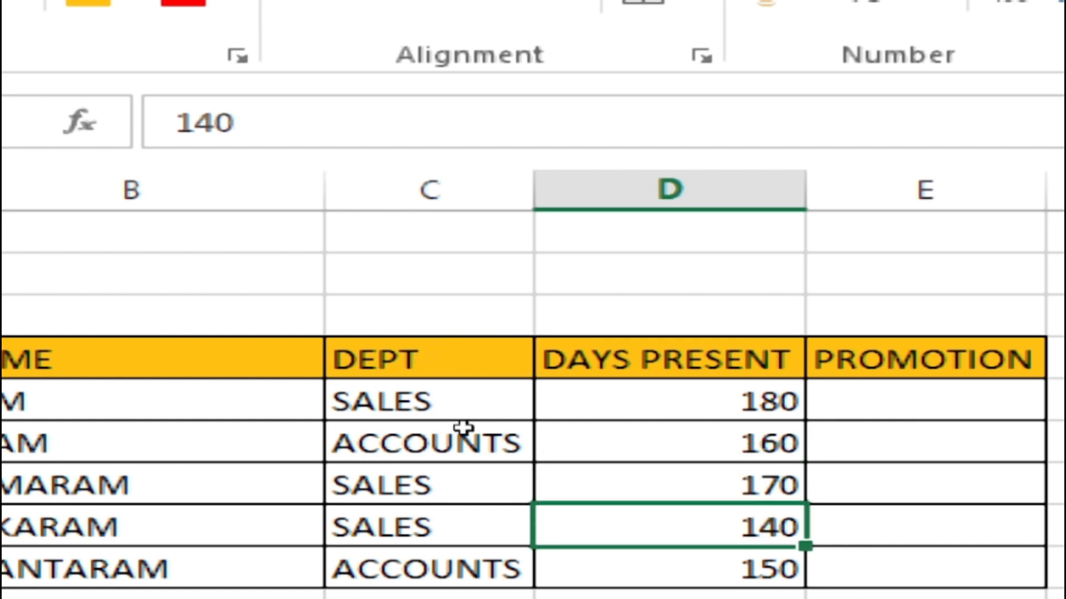
key("Right")
left_click_drag(183, 413, 866, 580)
left_click(799, 598)
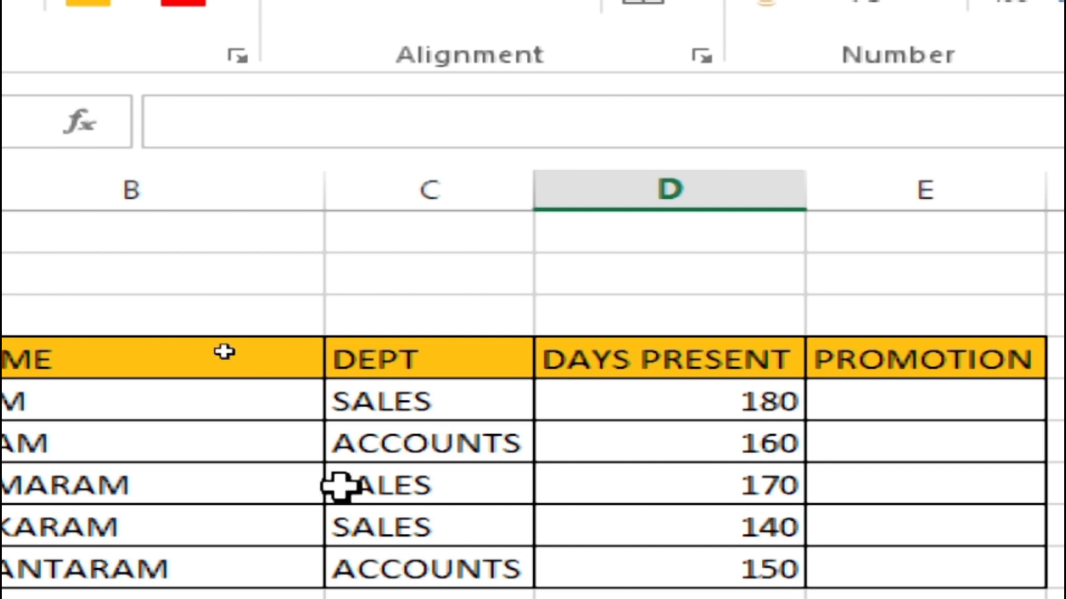
- Recheck the DEPT column for the rows that meet the SALES department condition
left_click_drag(374, 362, 398, 564)
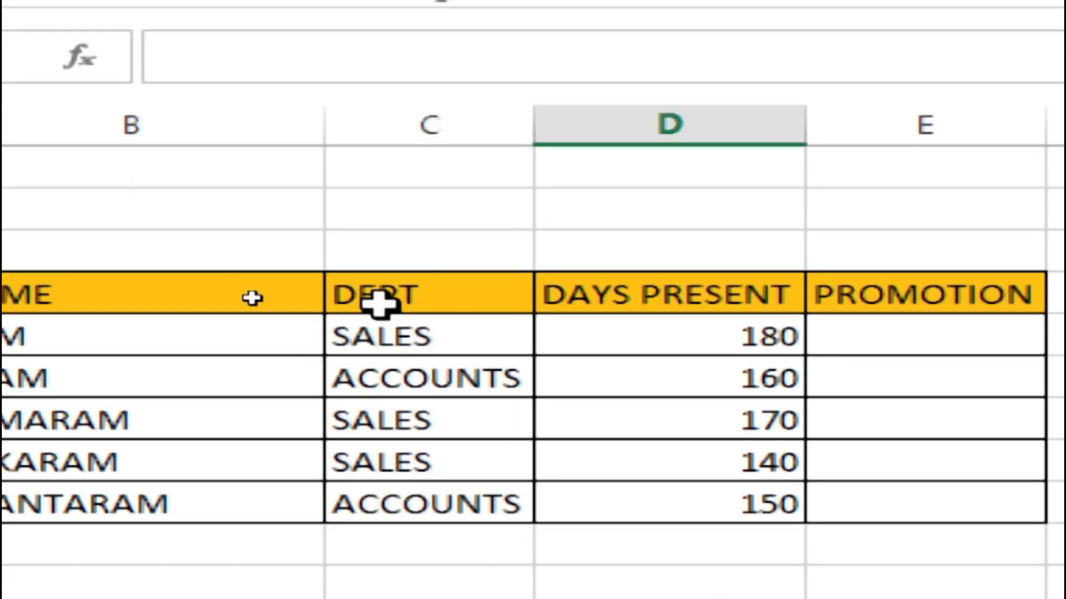
left_click_drag(379, 304, 392, 488)
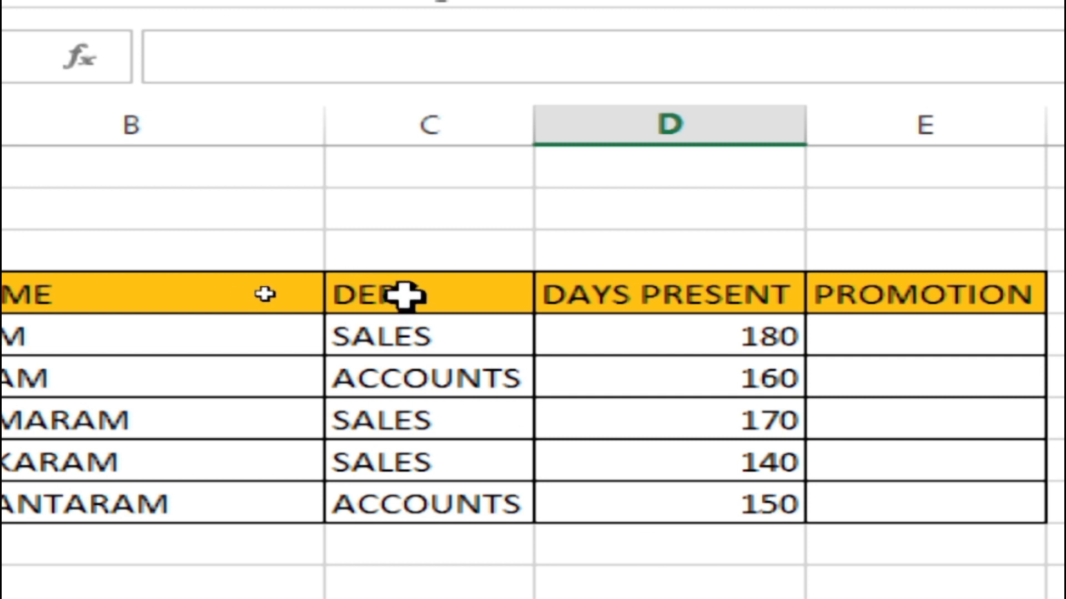
left_click_drag(409, 295, 425, 493)
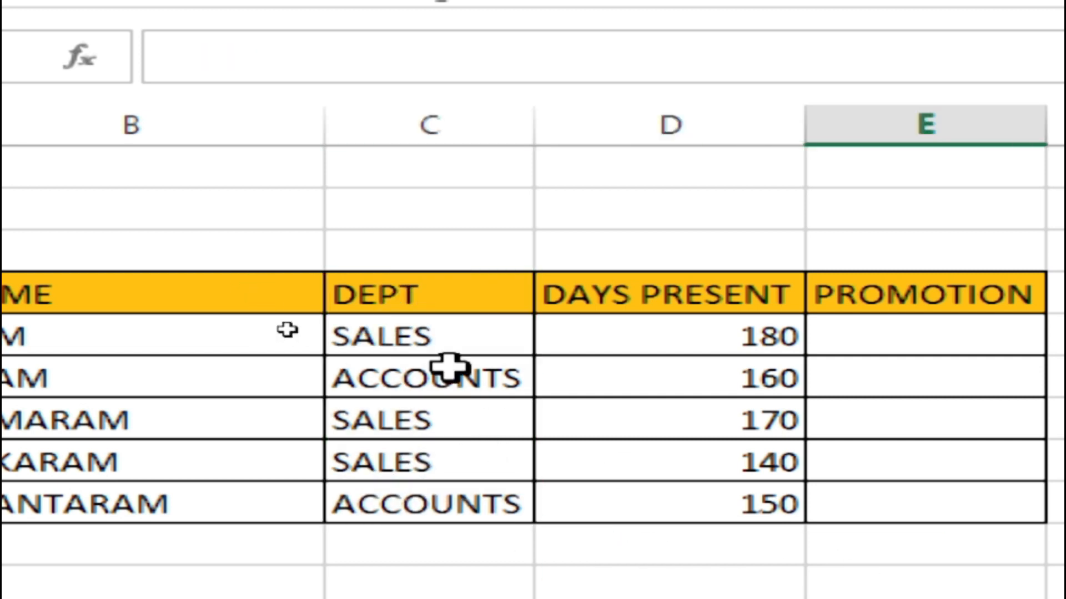
left_click(447, 338)
left_click(441, 462)
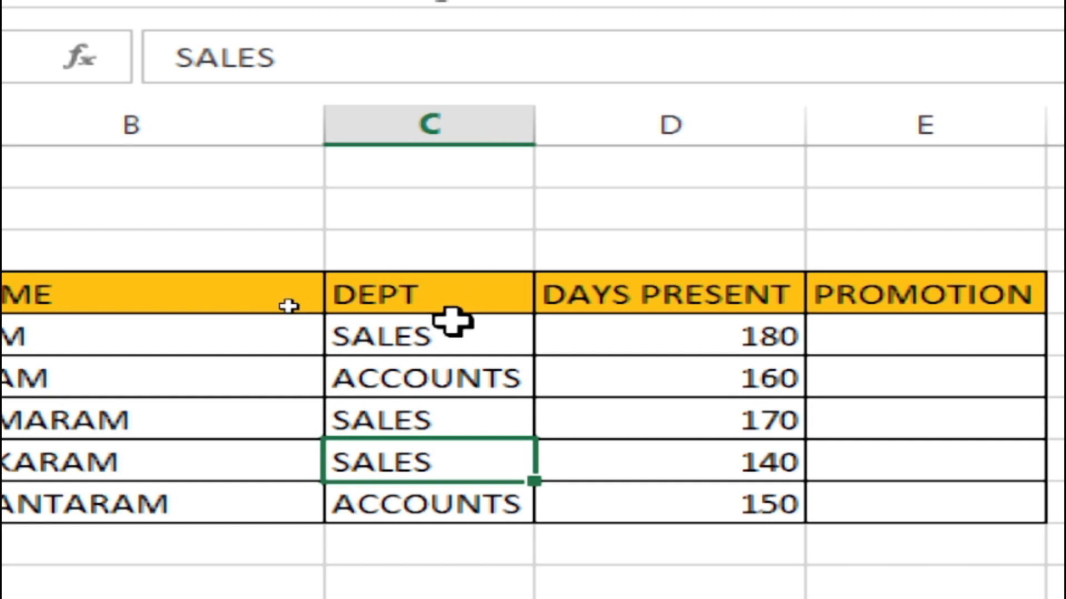
- Examine the names of the SALES employees and compare them with their days present
left_click(109, 344)
left_click(147, 422)
left_click(158, 461)
left_click(191, 333)
left_click(214, 422)
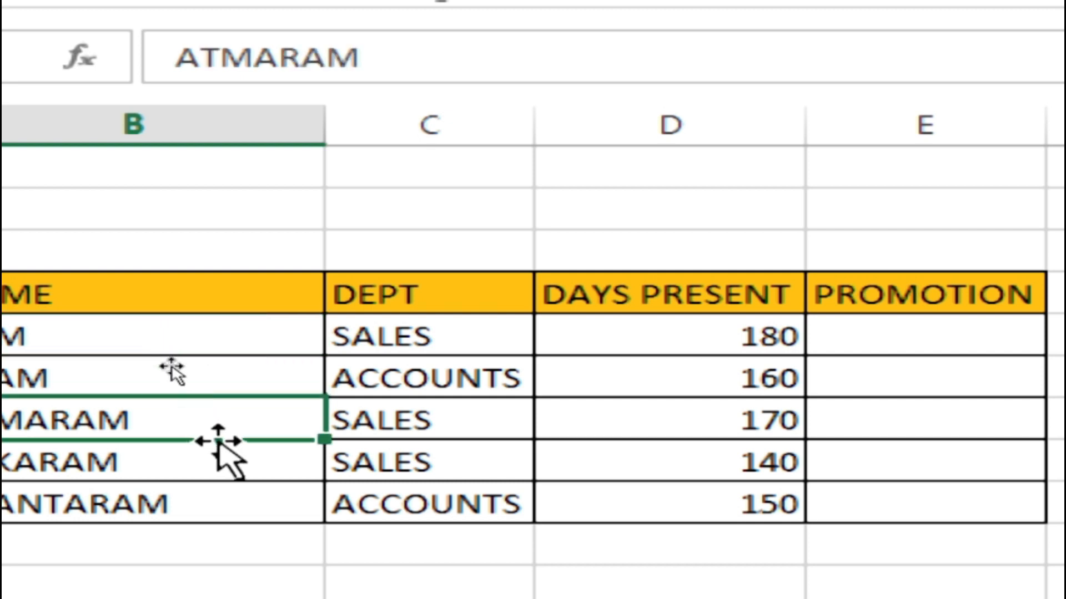
left_click(191, 338)
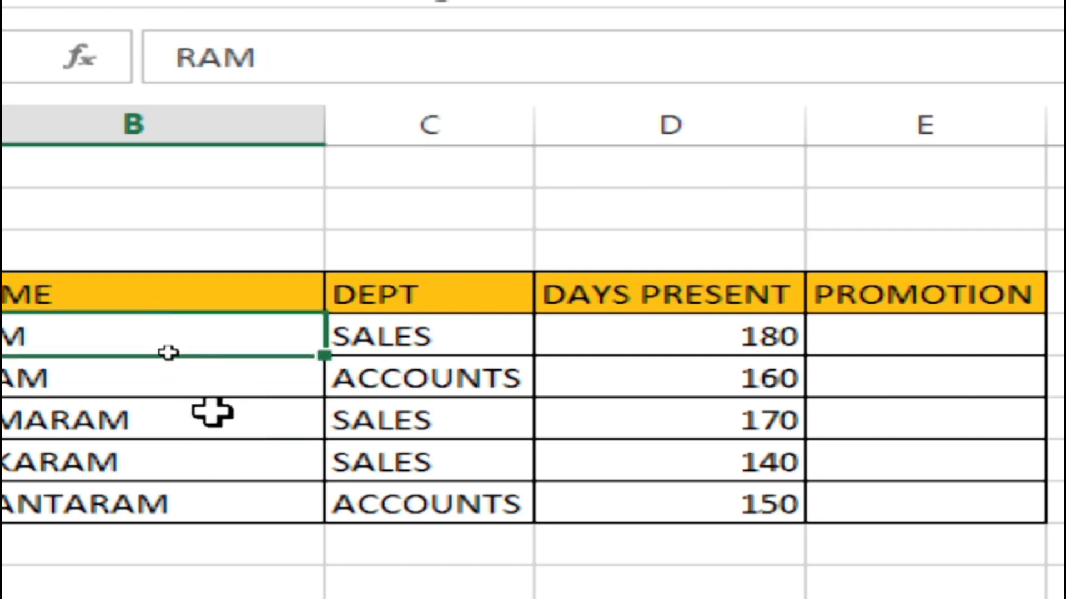
left_click(222, 432)
left_click(230, 457)
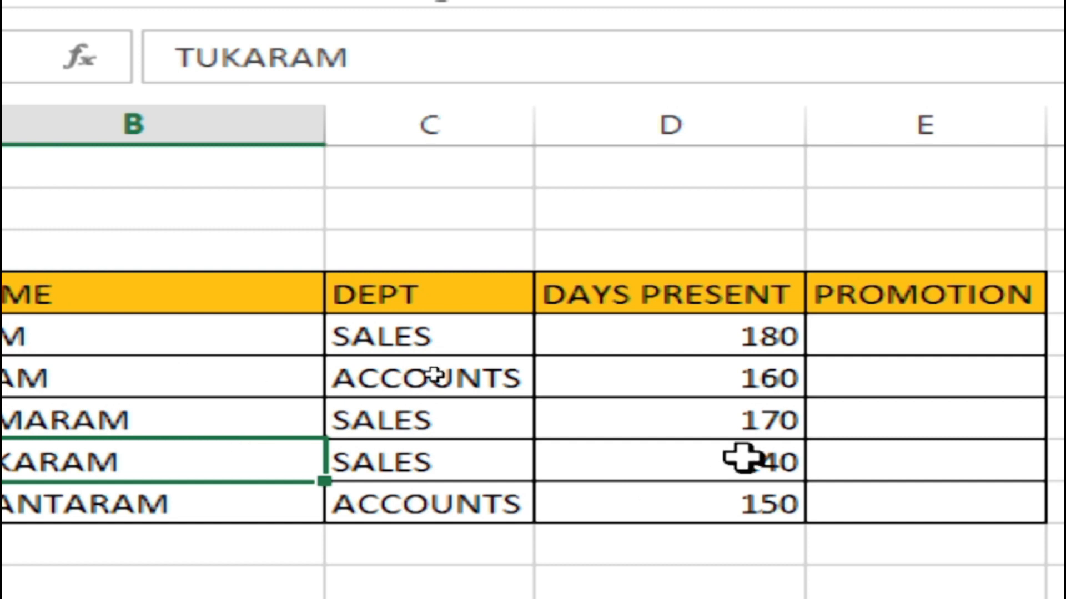
left_click(768, 334)
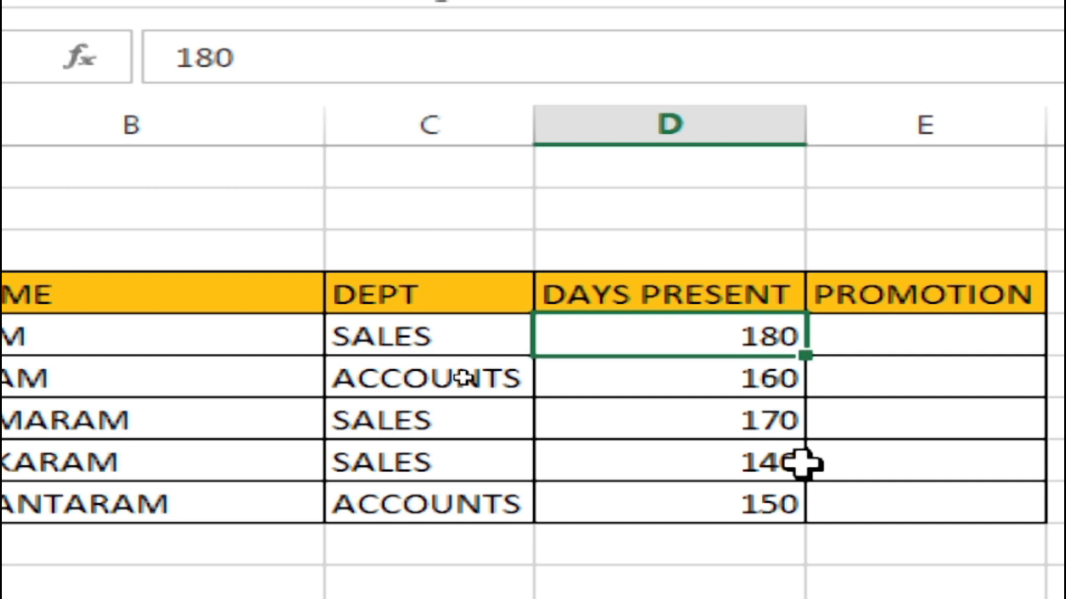
- Start an IF formula with a nested AND function in the first PROMOTION cell, E5
left_click(952, 328)
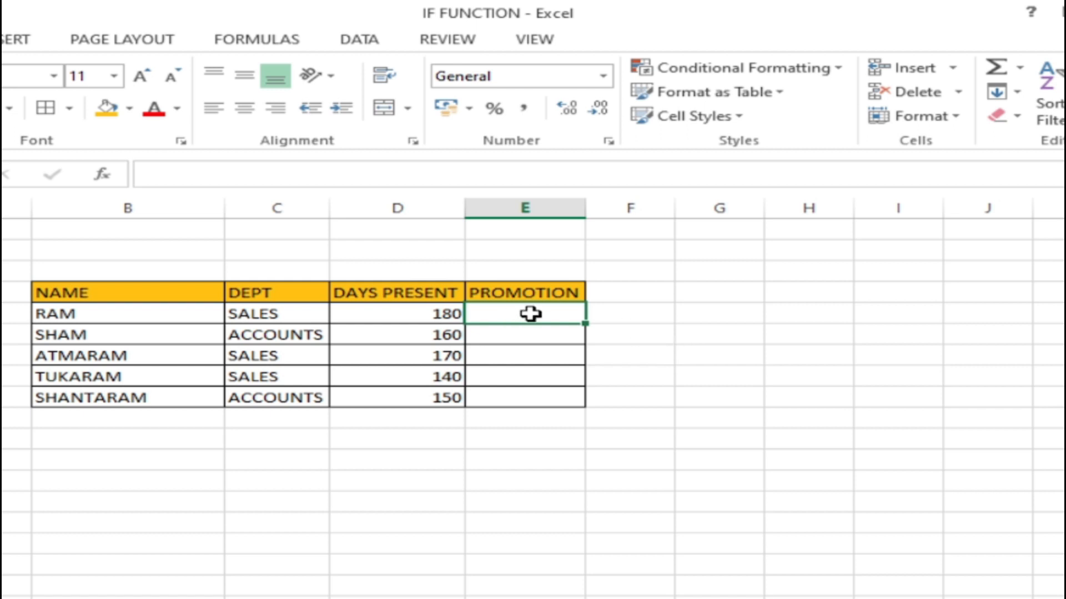
type("=if")
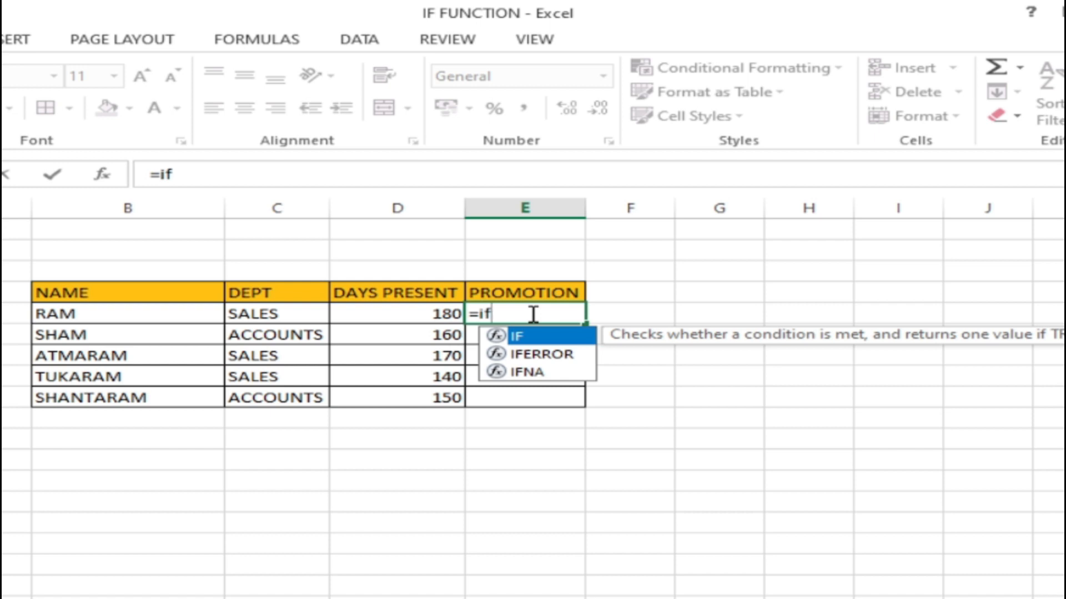
type("(")
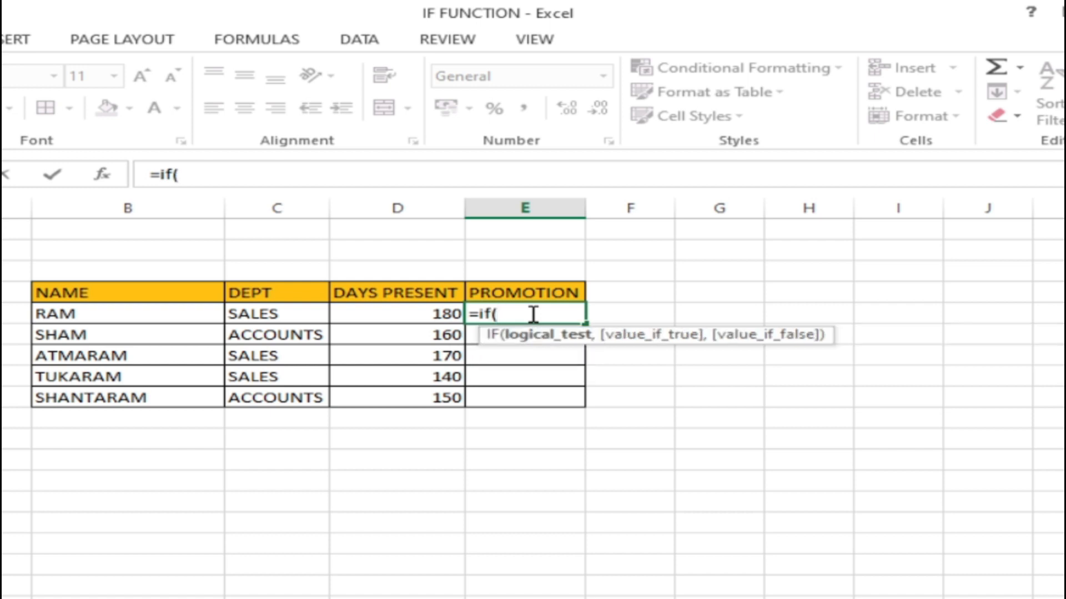
type("AND")
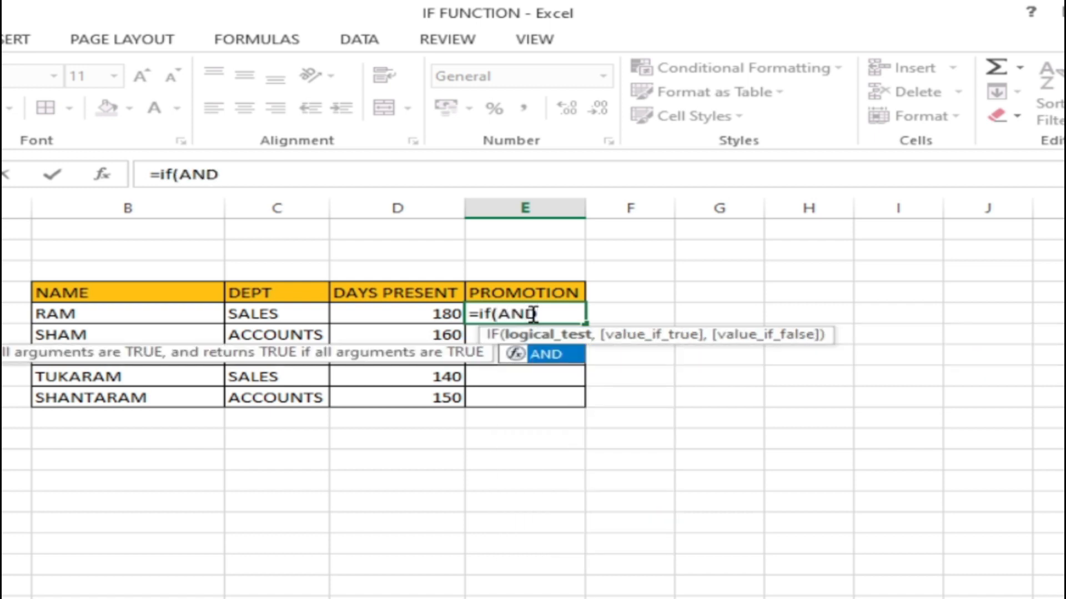
double_click(549, 354)
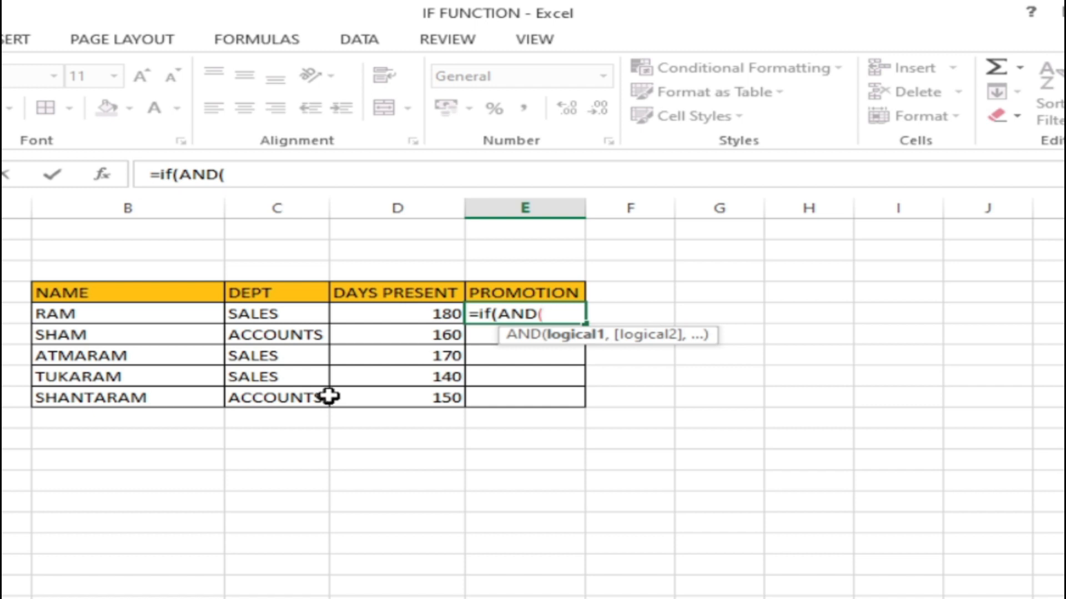
- Enter the AND function's two conditions as C5="SALES" and D5>=160
left_click(273, 313)
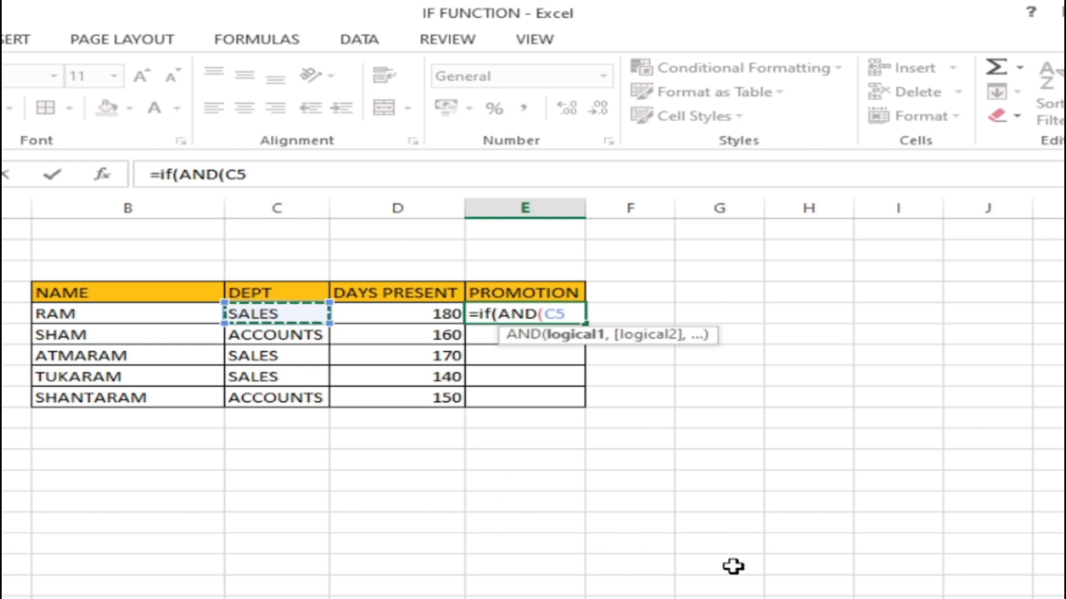
type("=")
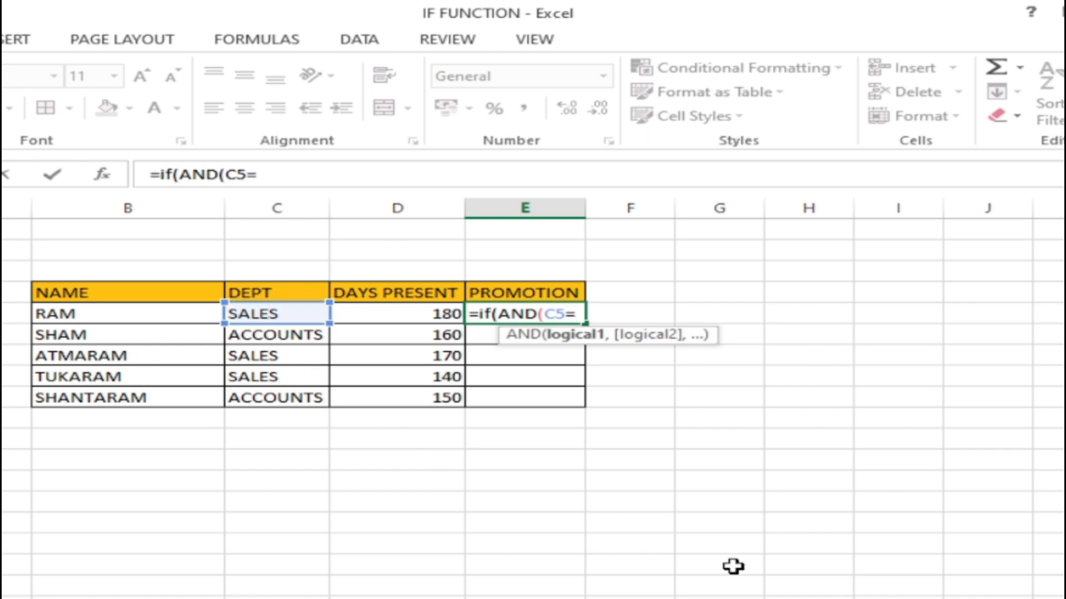
type("\"SALES\"")
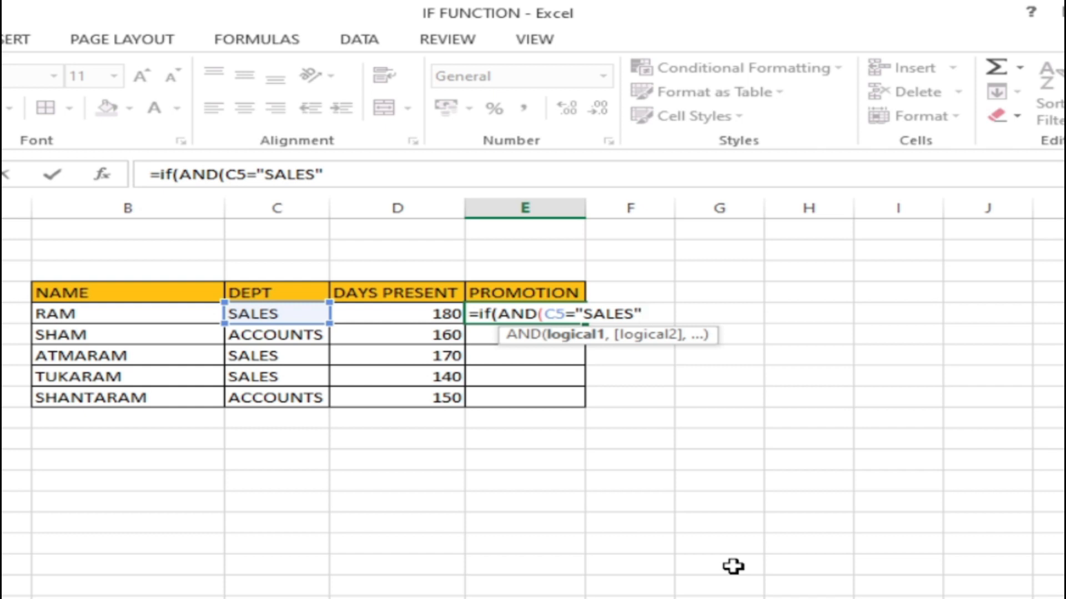
type(",")
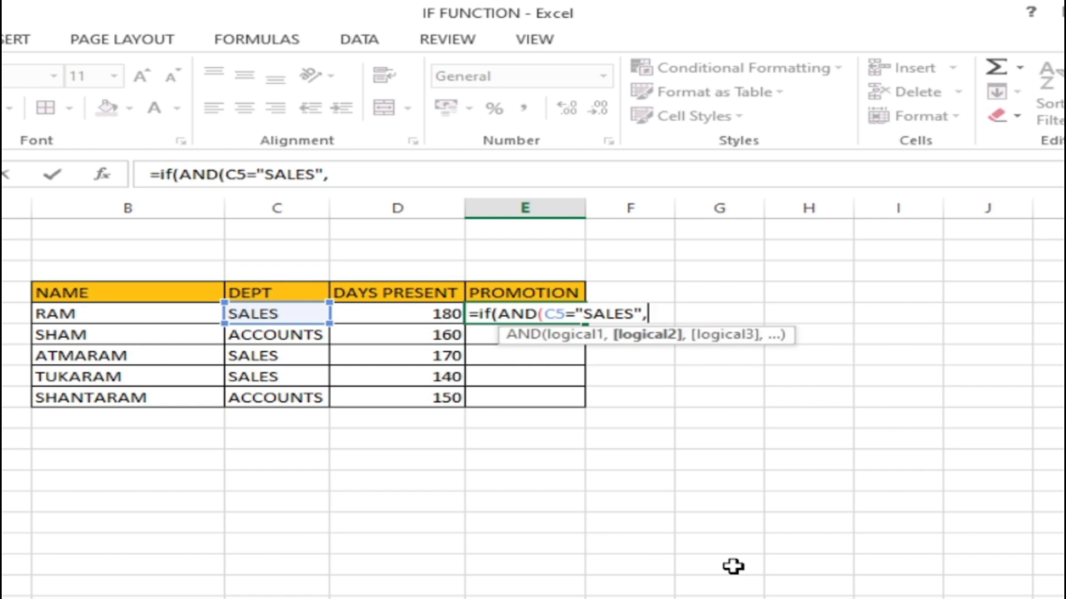
left_click(419, 312)
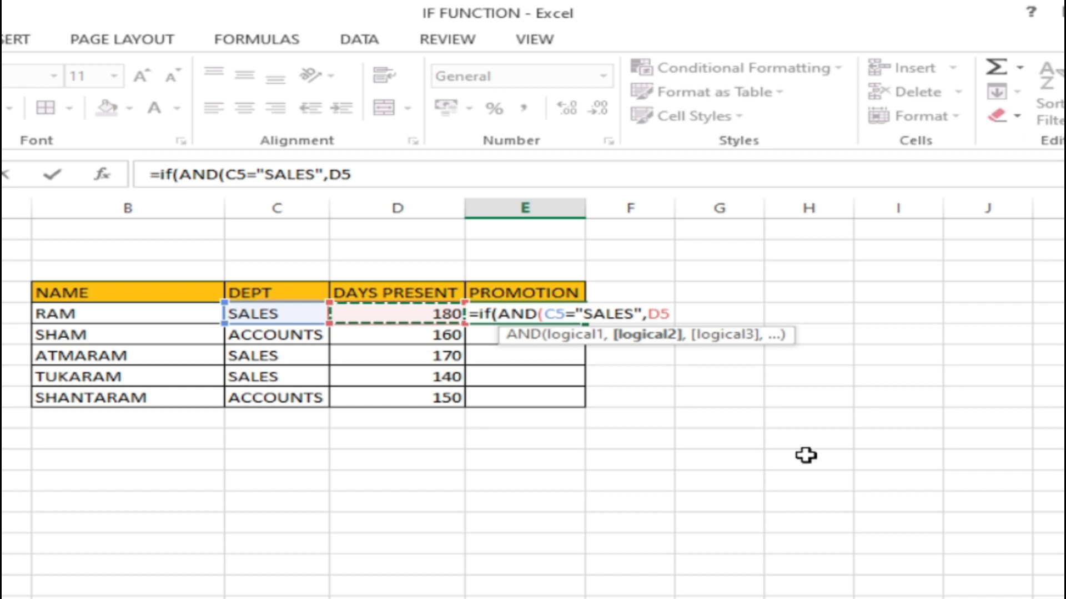
type(">")
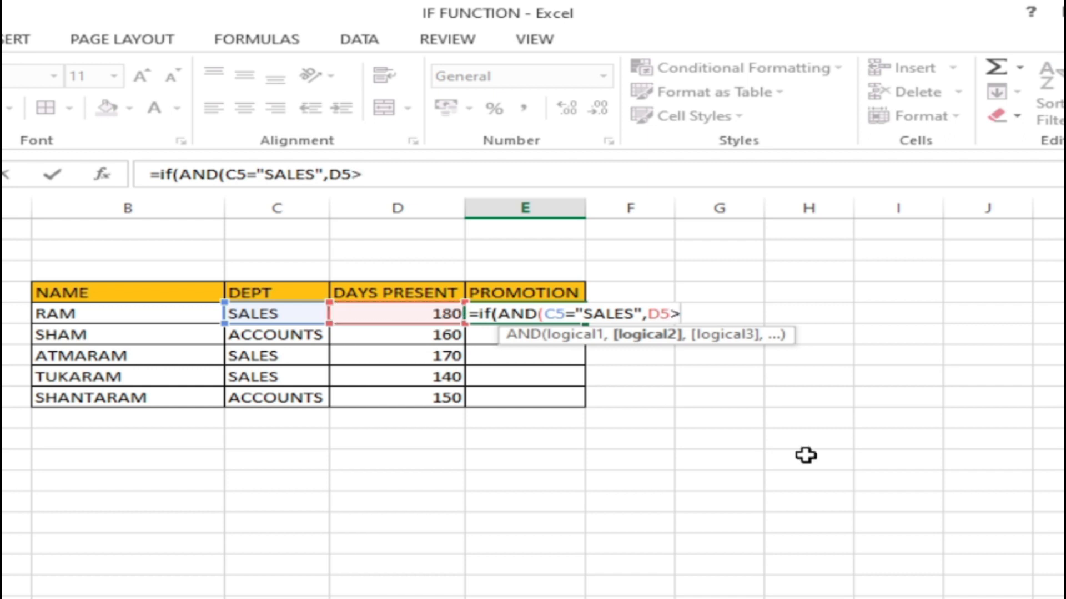
type("=160")
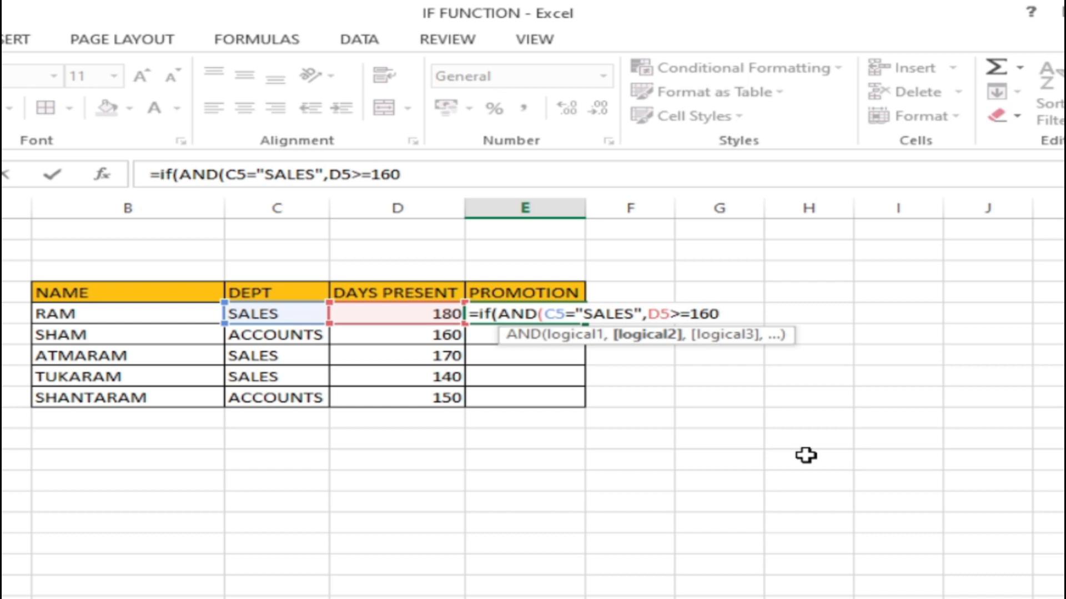
- Complete the IF formula in E5 with "YES" as the value if true and "NO" as the value if false
type("),")
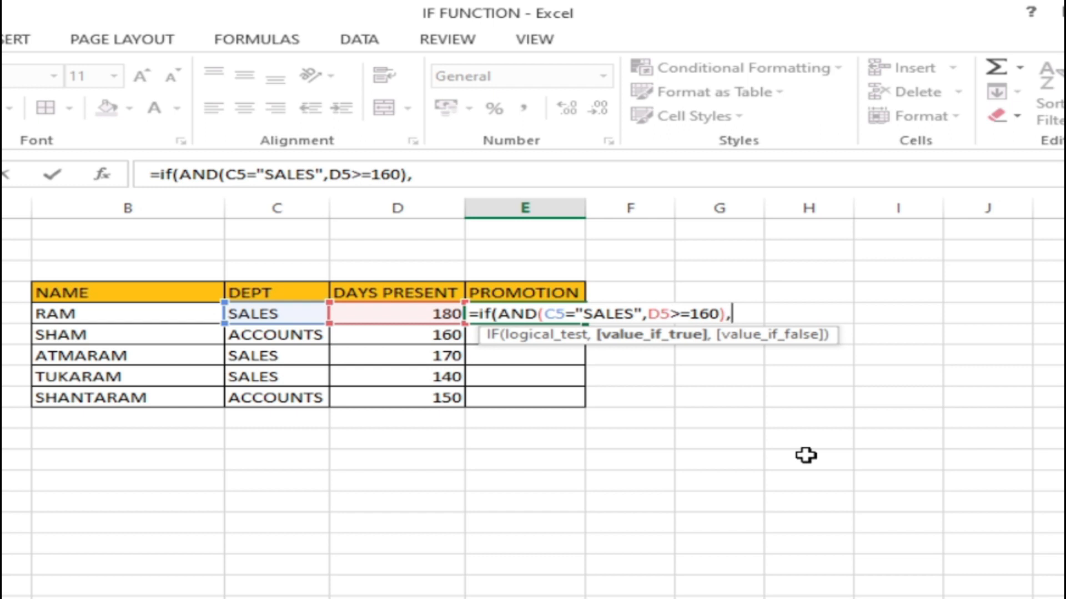
type("\"YES\"")
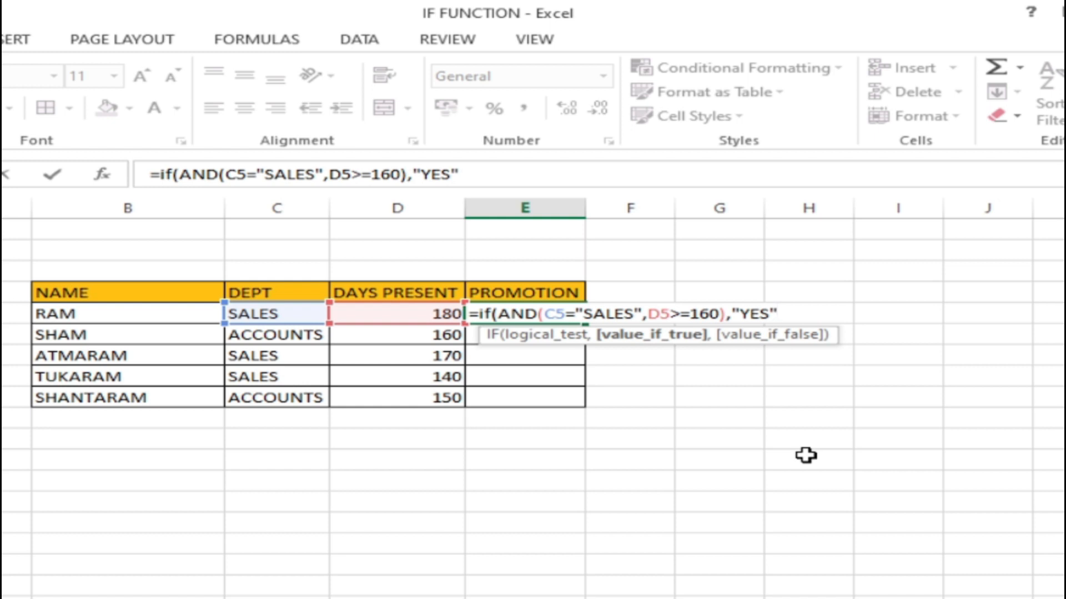
type(",")
type("\"NO\"")
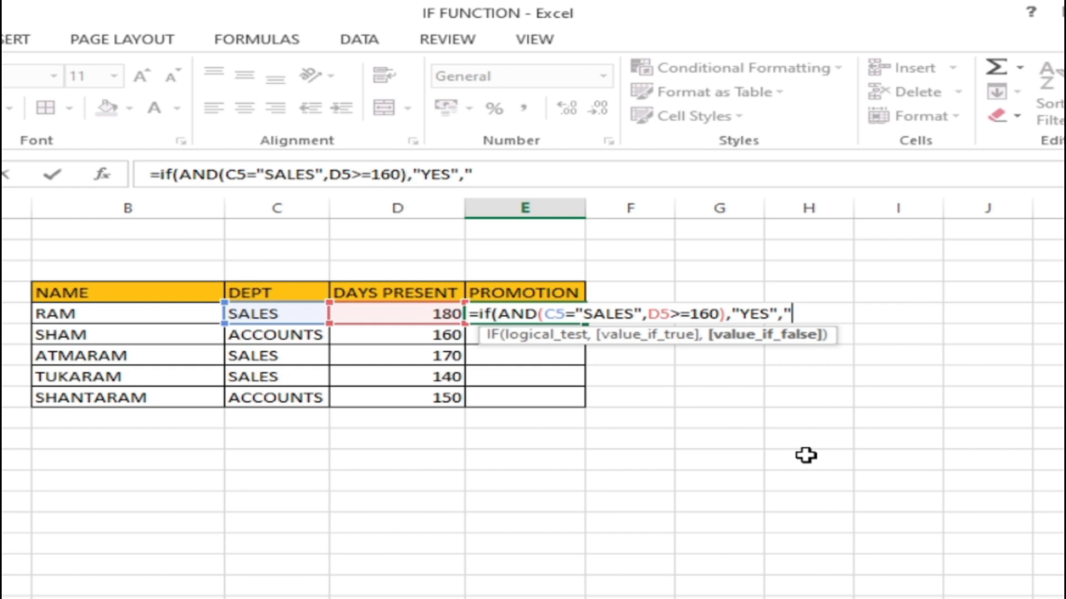
type(")")
key("Return")
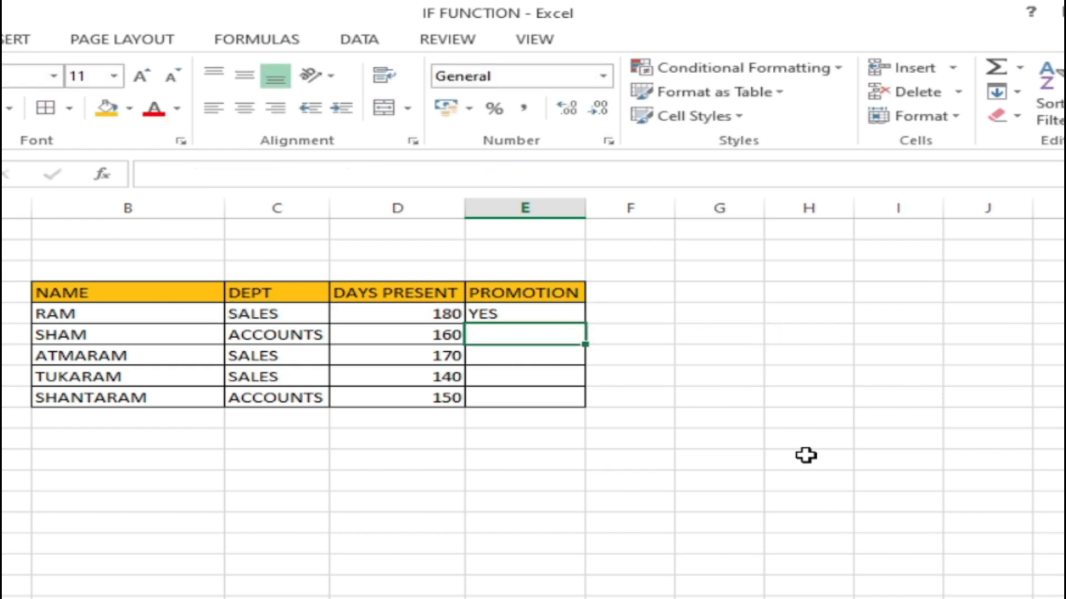
- Check the first employee's promotion result against DEPT and DAYS PRESENT, and fill the formula from E5 down to E9
left_click(540, 314)
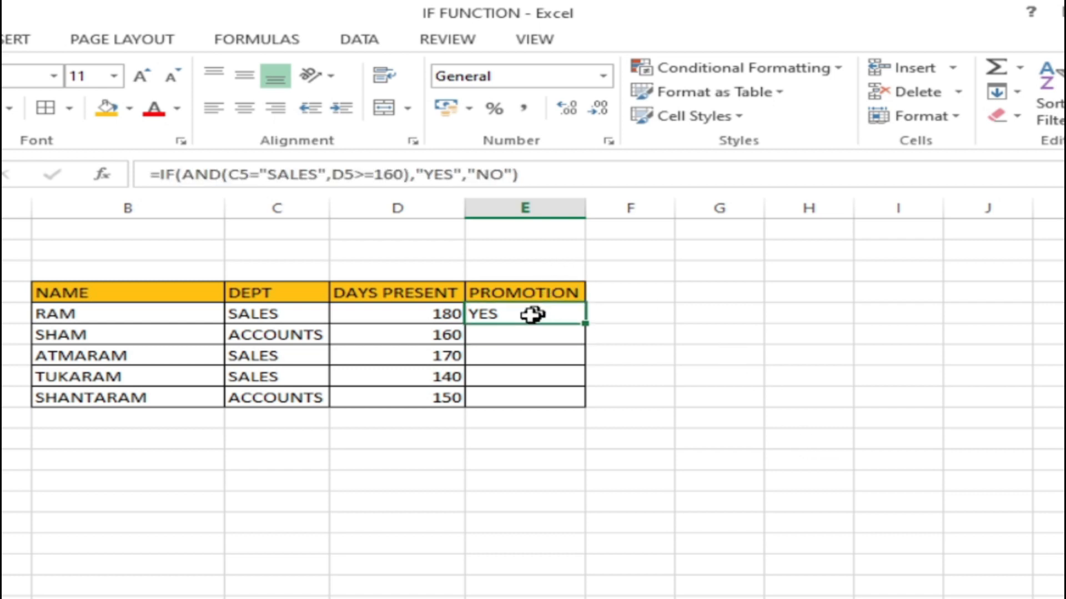
left_click(430, 316)
left_click(290, 314)
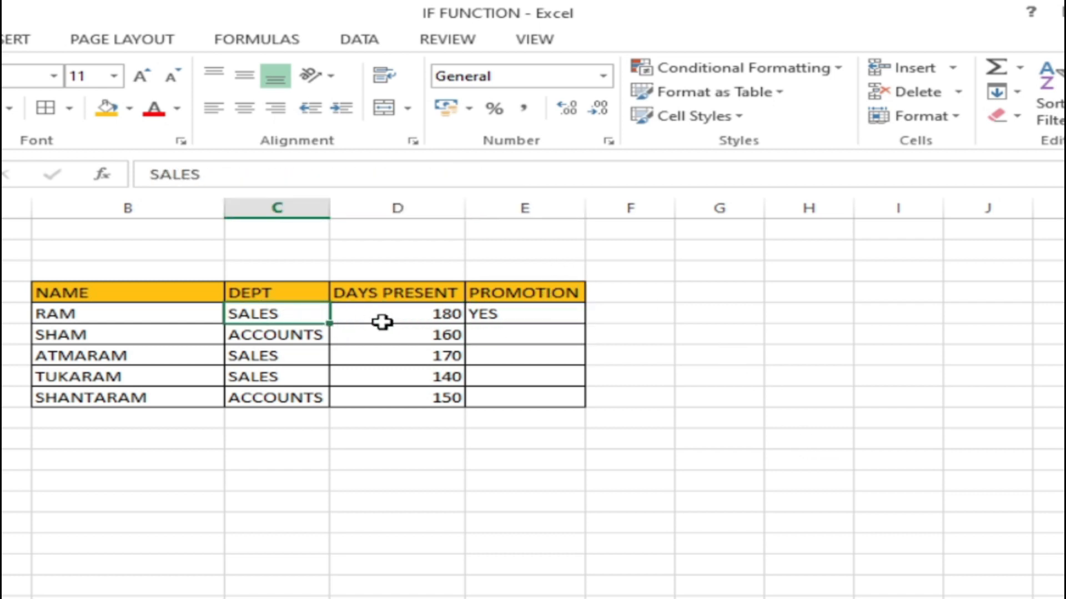
left_click(397, 309)
left_click(505, 317)
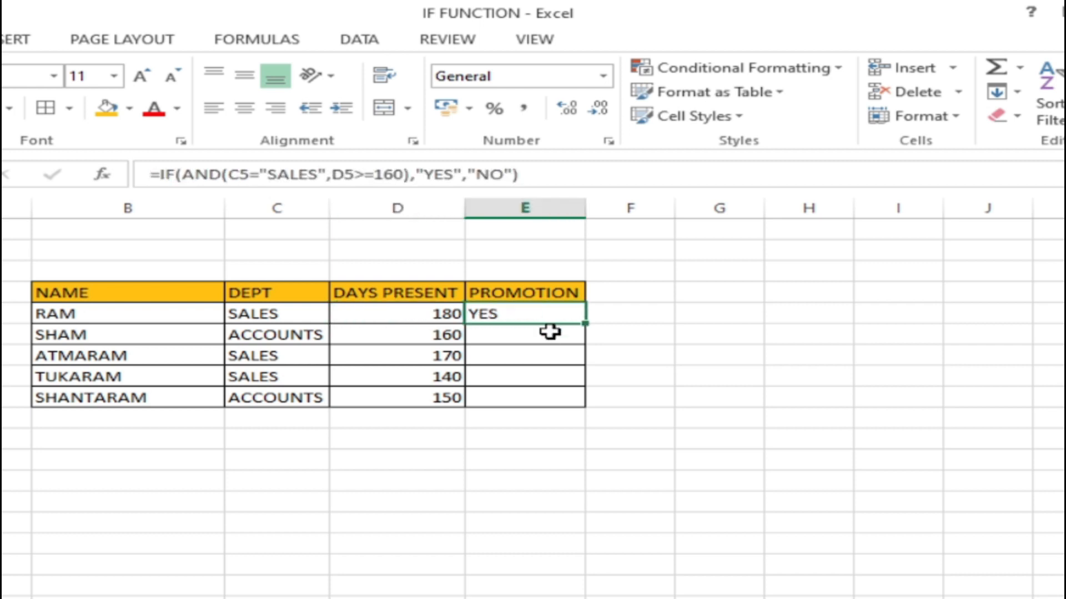
left_click_drag(586, 324, 589, 408)
left_click(681, 516)
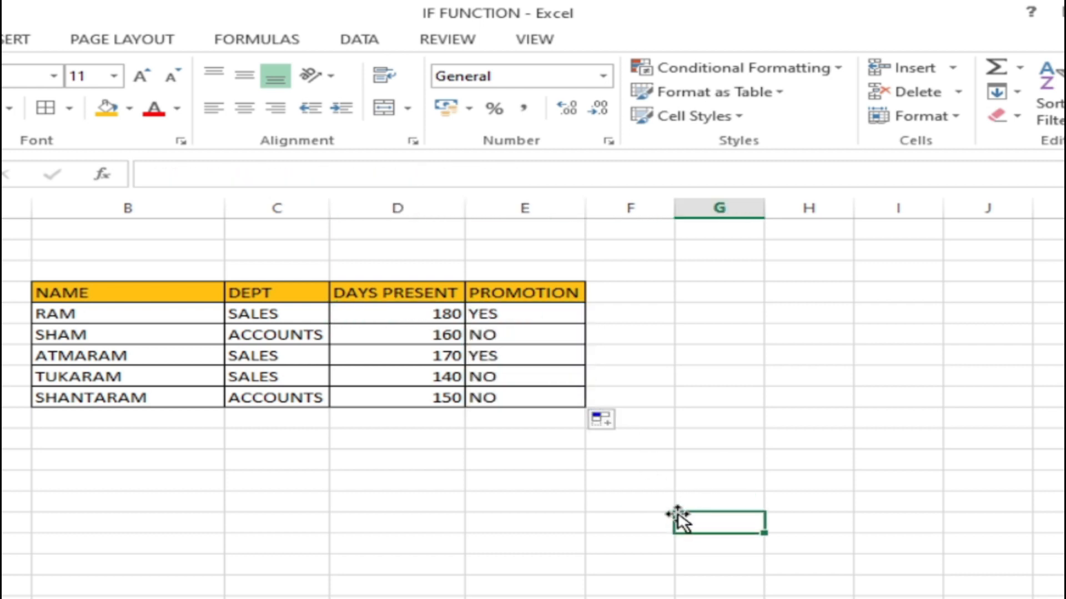
- Examine the NO results in the PROMOTION column against each employee's department and days present, and review the formula in E5
left_click(531, 336)
left_click(535, 378)
left_click(534, 397)
left_click(312, 398)
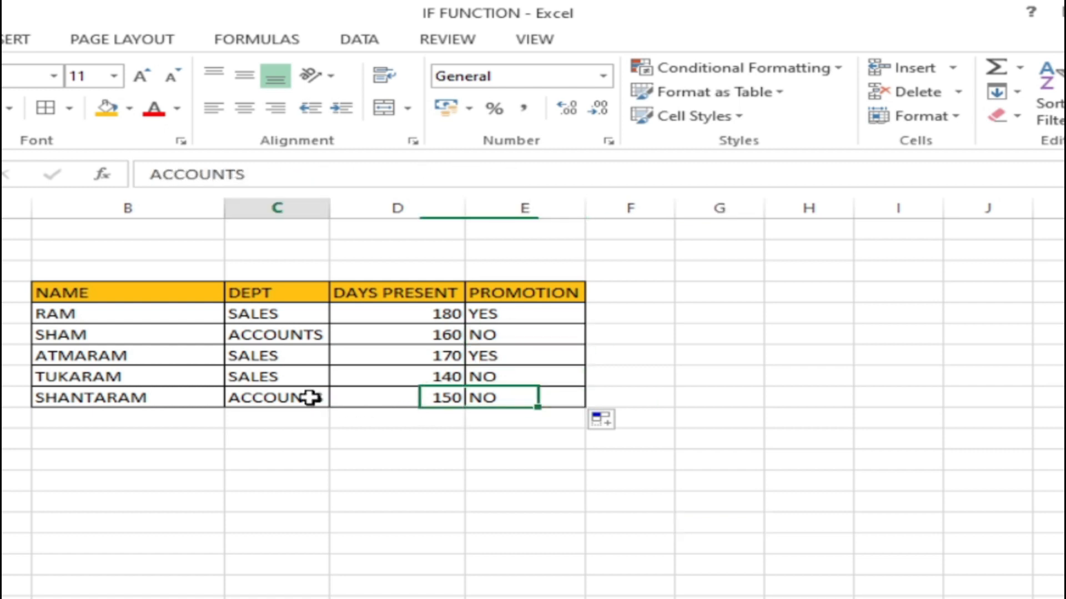
left_click(281, 379)
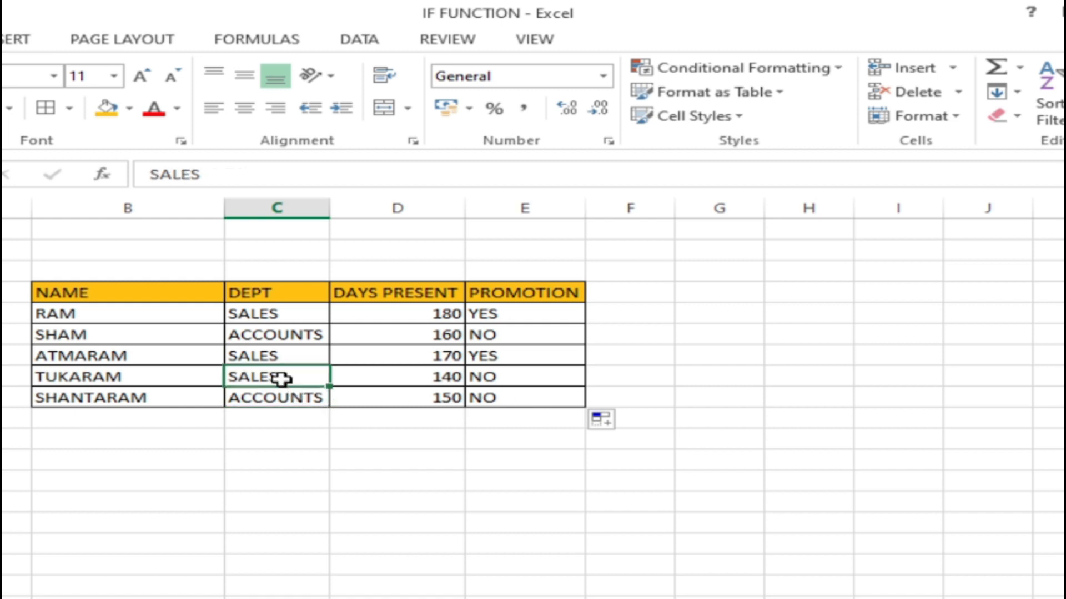
left_click(432, 380)
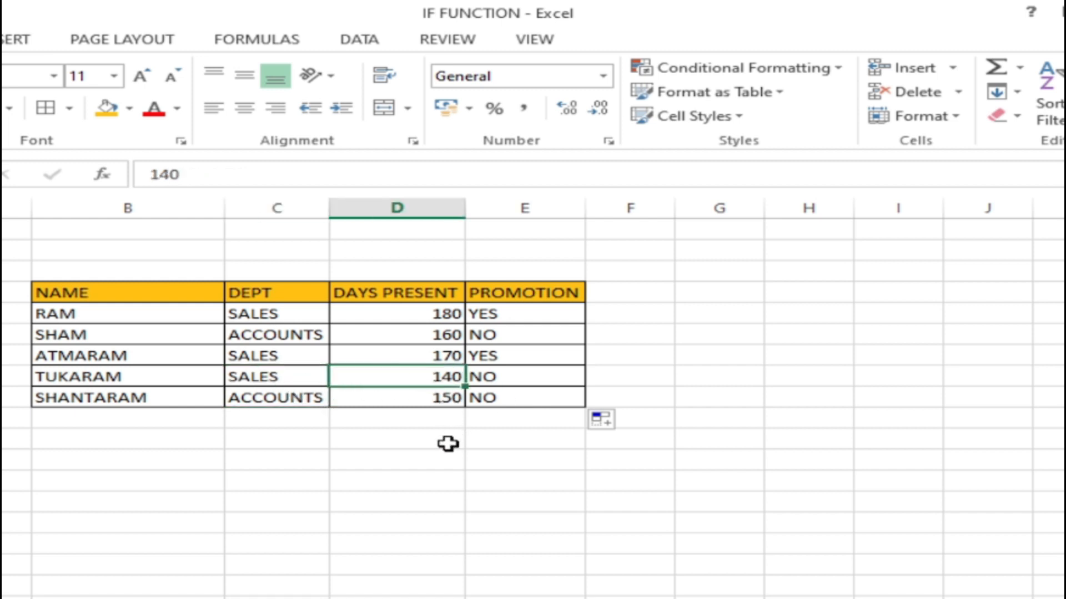
left_click(500, 312)
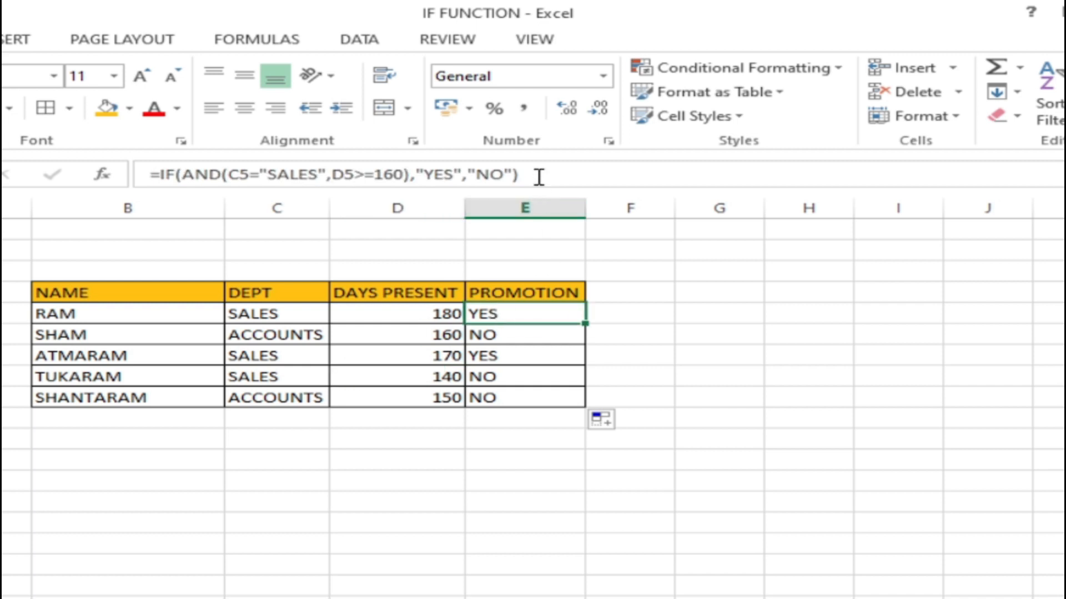